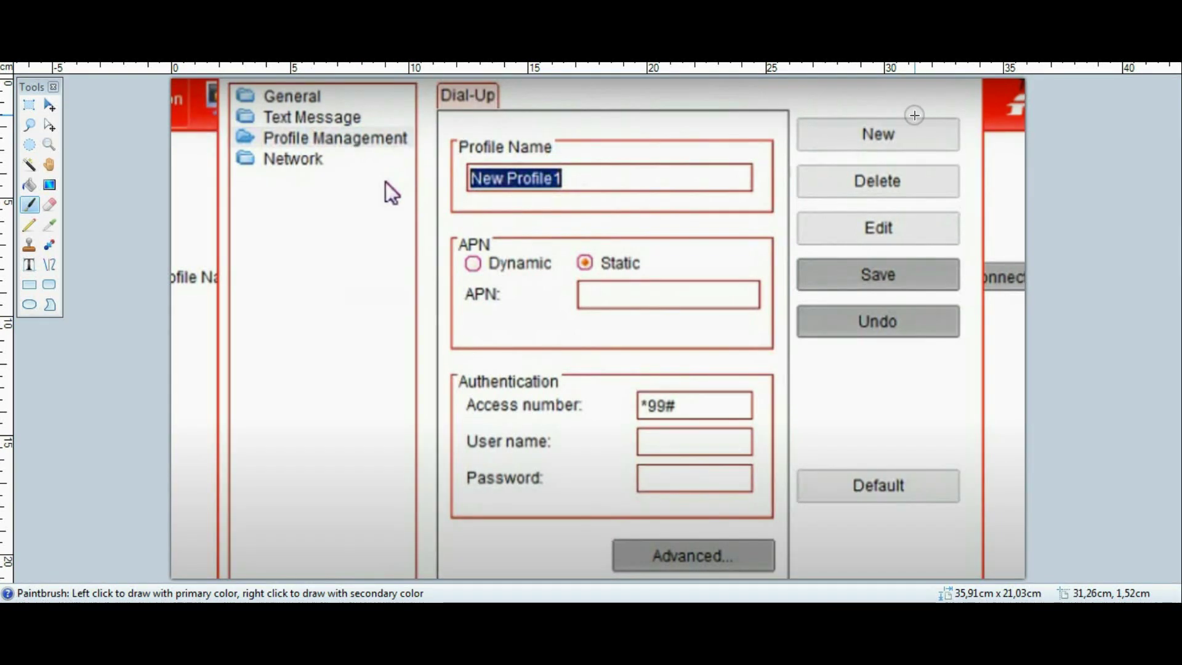
# Step: Circle the profile name, APN field and Dynamic option in the Dial-Up image with the Paintbrush, and mark the APN field
pyautogui.moveTo(591, 164)
pyautogui.mouseDown()
pyautogui.moveTo(462, 185)
pyautogui.moveTo(600, 207)
pyautogui.moveTo(590, 163)
pyautogui.mouseUp()
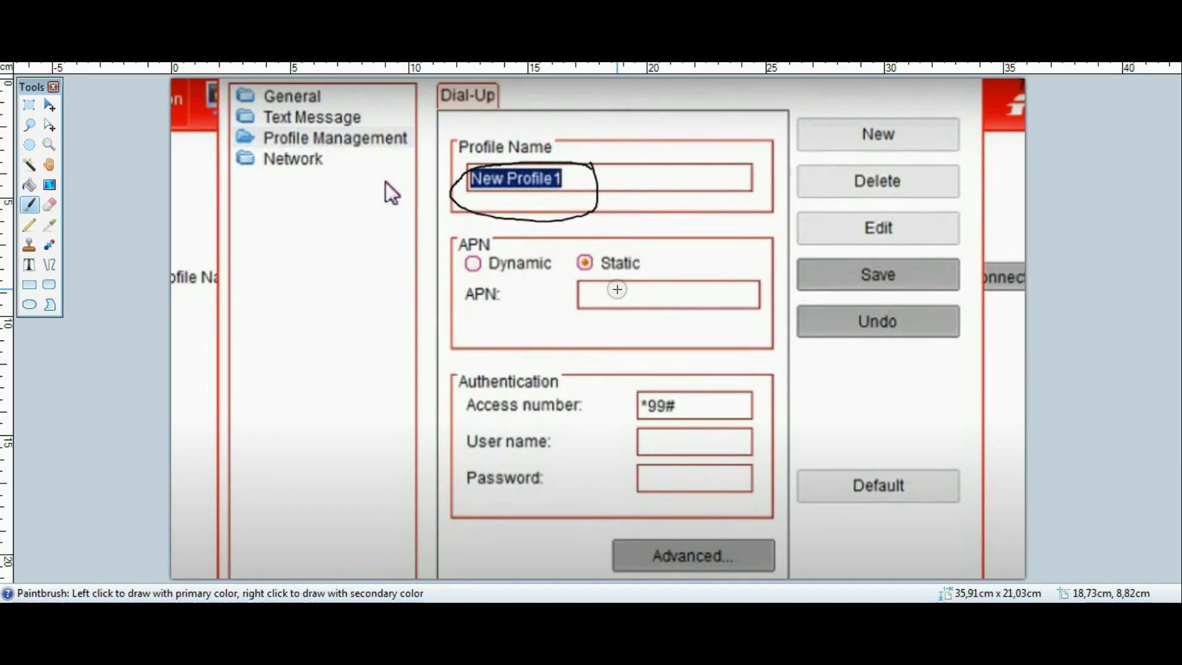
pyautogui.moveTo(646, 286)
pyautogui.mouseDown()
pyautogui.moveTo(554, 290)
pyautogui.moveTo(629, 269)
pyautogui.mouseUp()
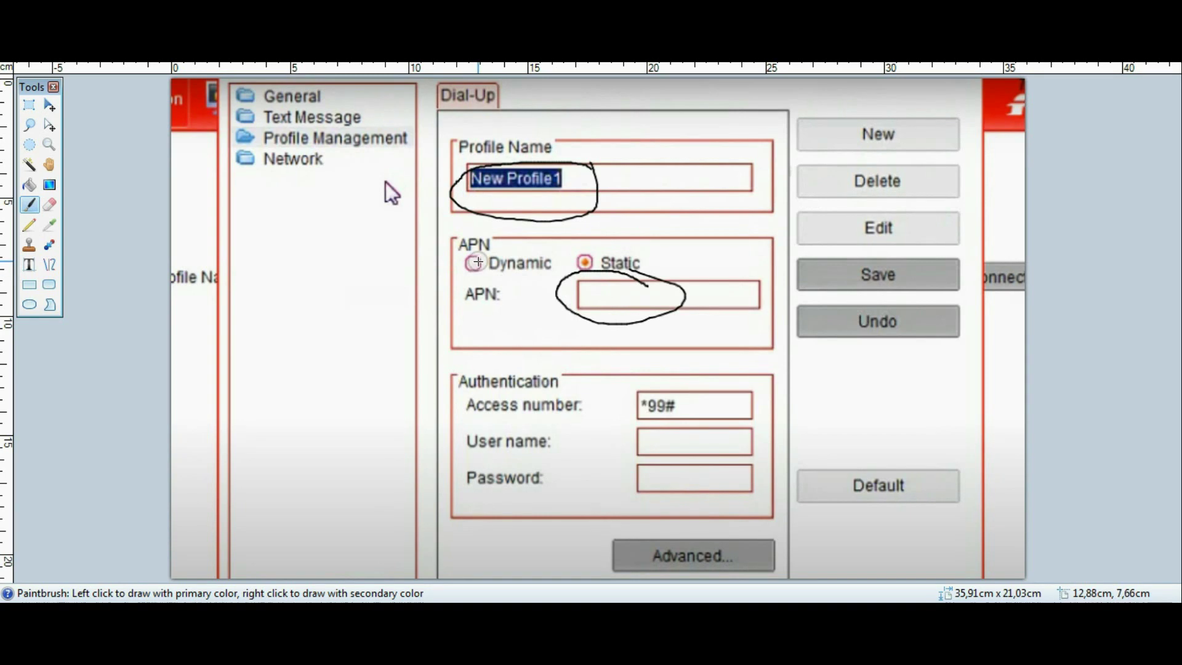
pyautogui.moveTo(477, 263)
pyautogui.mouseDown()
pyautogui.moveTo(469, 247)
pyautogui.moveTo(489, 278)
pyautogui.moveTo(477, 263)
pyautogui.mouseUp()
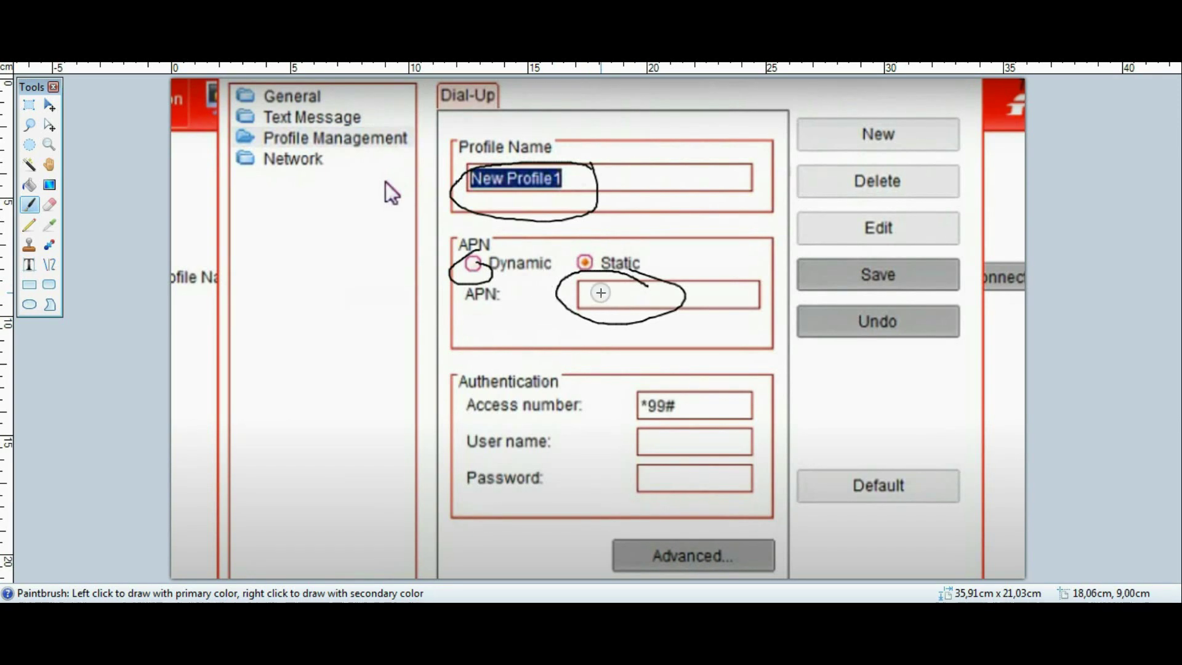
pyautogui.moveTo(604, 293); pyautogui.dragTo(635, 288)
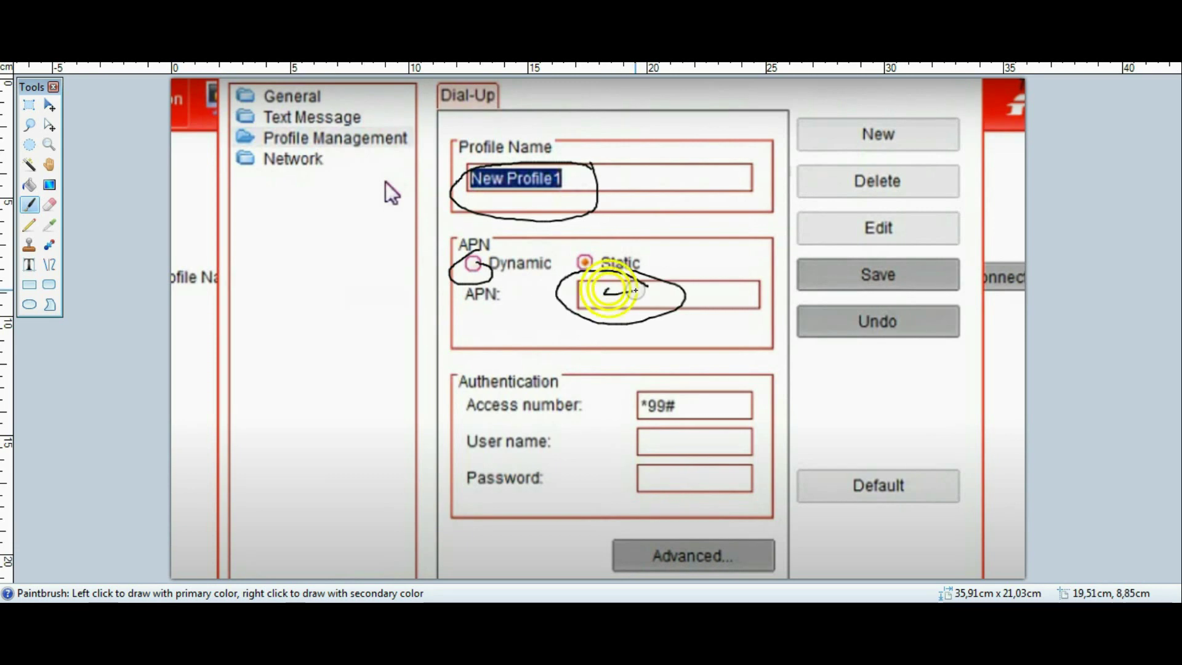
pyautogui.moveTo(545, 161); pyautogui.dragTo(523, 188)
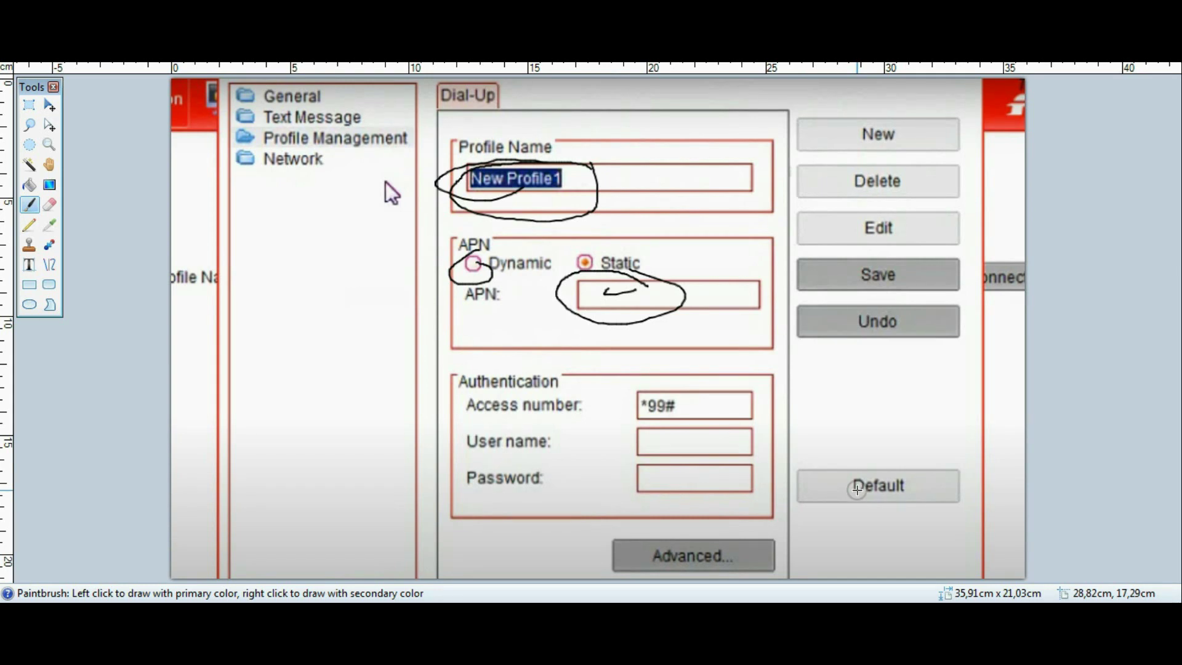
# Step: In the 3G Connection image, stroke over the User Name, Password, Phone and Profile Name fields and circle the start of the APN field
pyautogui.click(937, 43)
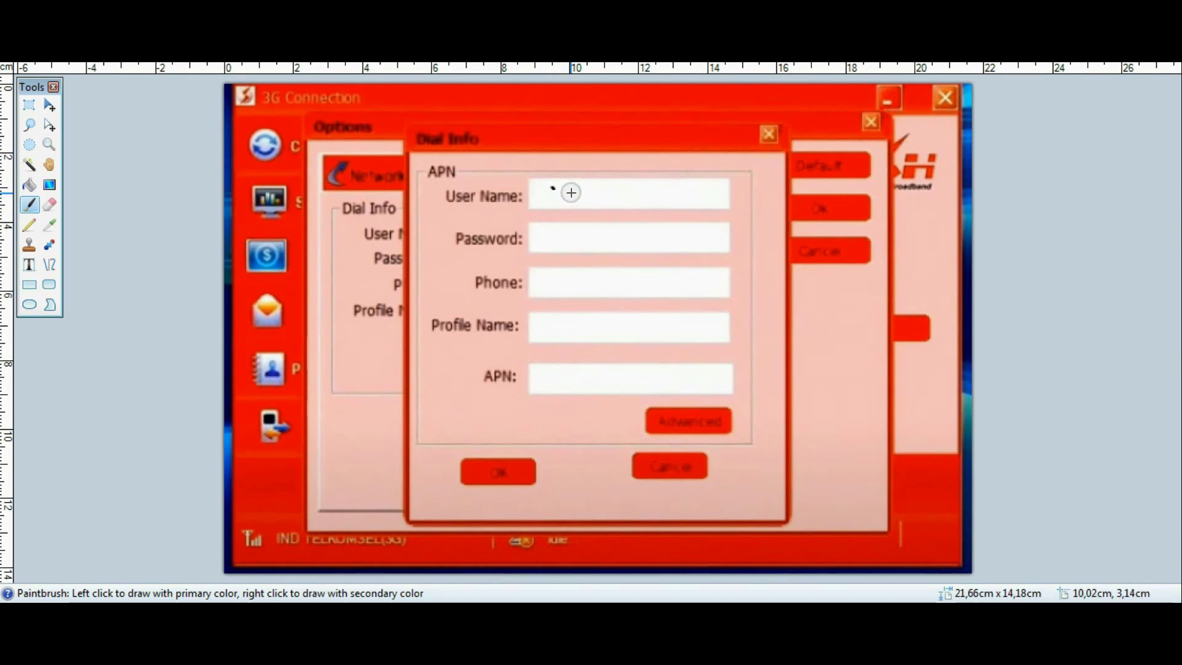
pyautogui.moveTo(540, 191); pyautogui.dragTo(619, 178)
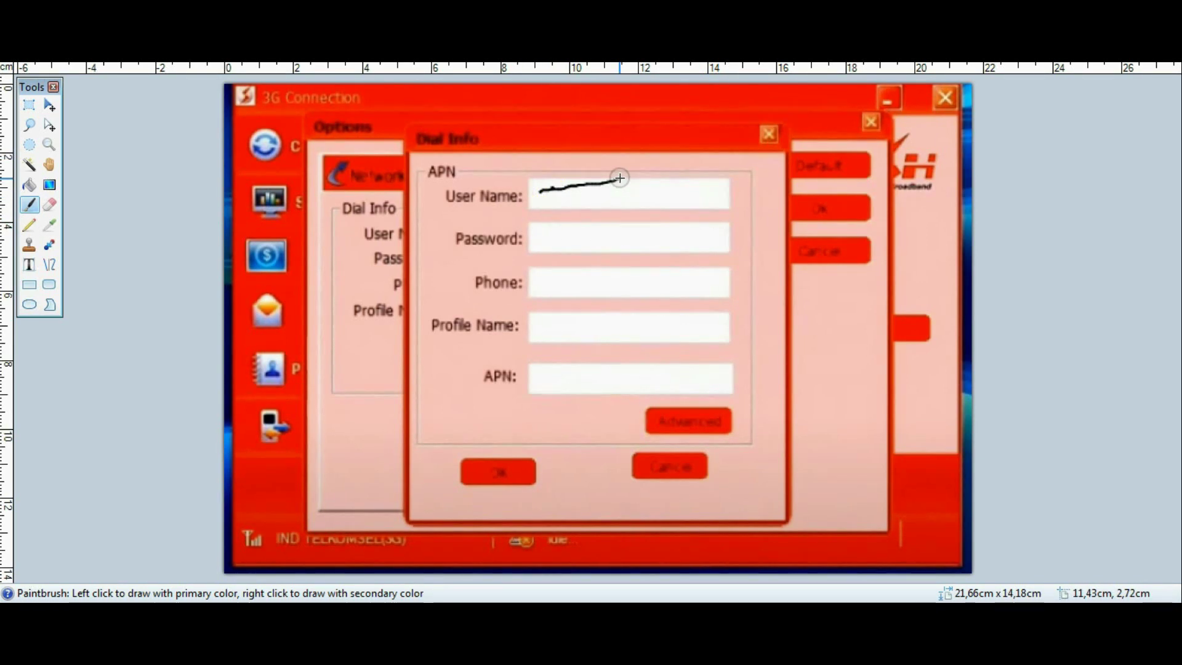
pyautogui.moveTo(557, 245); pyautogui.dragTo(619, 228)
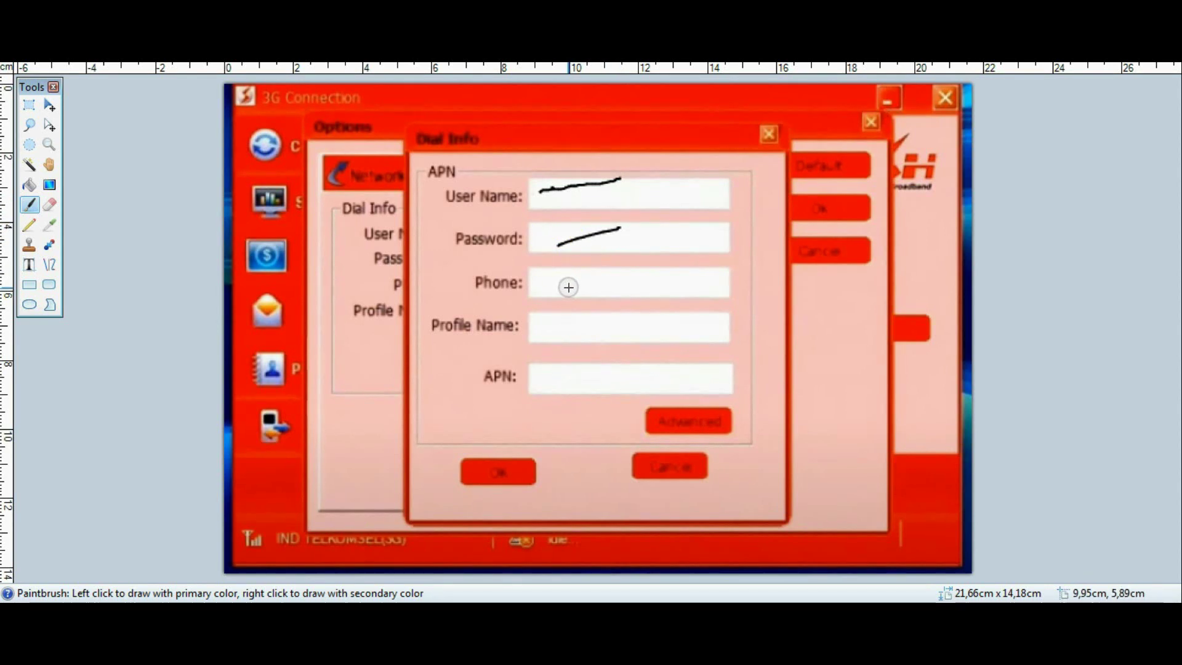
pyautogui.moveTo(553, 296); pyautogui.dragTo(576, 281)
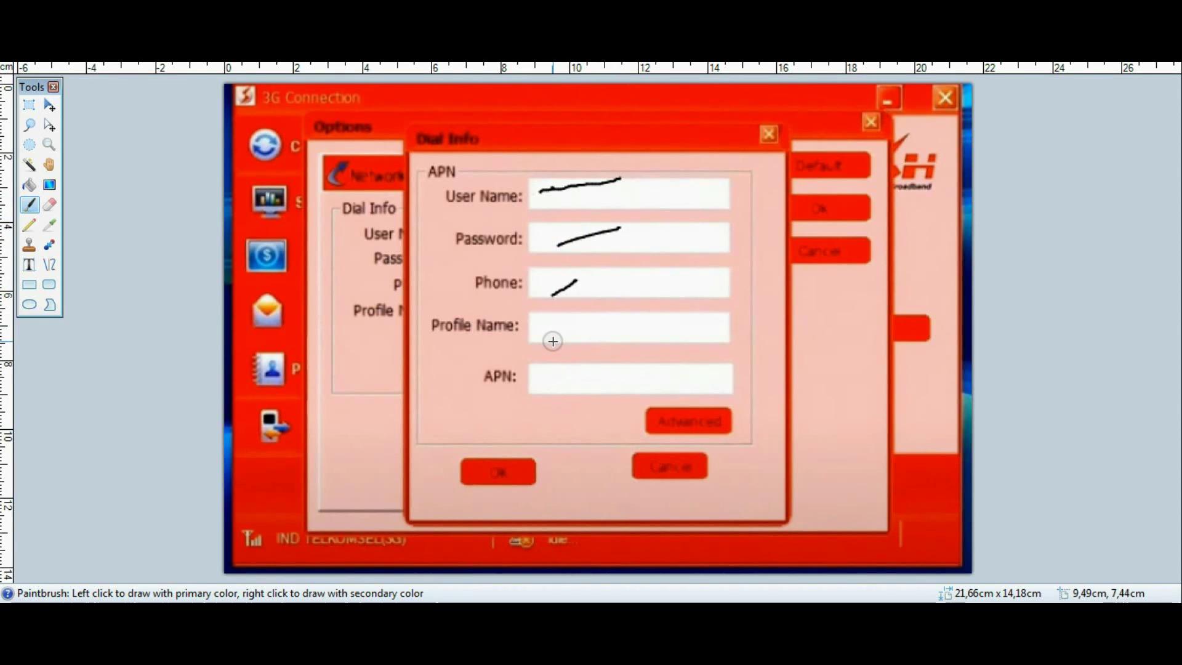
pyautogui.moveTo(547, 340); pyautogui.dragTo(584, 312)
pyautogui.moveTo(585, 355)
pyautogui.mouseDown()
pyautogui.moveTo(541, 396)
pyautogui.moveTo(566, 351)
pyautogui.mouseUp()
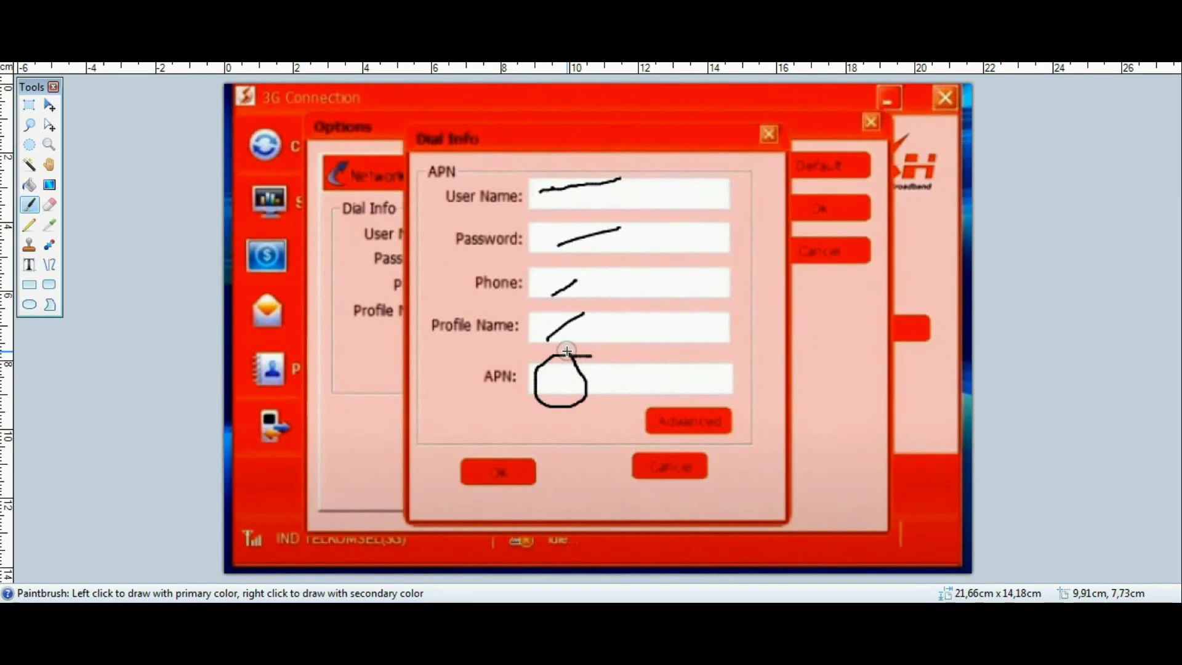
# Step: Add second brush marks to all five Dial Info fields and circle the Ok button
pyautogui.moveTo(564, 191); pyautogui.dragTo(619, 180)
pyautogui.moveTo(557, 245); pyautogui.dragTo(662, 209)
pyautogui.moveTo(553, 297); pyautogui.dragTo(637, 267)
pyautogui.moveTo(582, 315)
pyautogui.mouseDown()
pyautogui.moveTo(551, 342)
pyautogui.moveTo(582, 314)
pyautogui.moveTo(554, 335)
pyautogui.moveTo(579, 376)
pyautogui.moveTo(557, 388)
pyautogui.moveTo(553, 355)
pyautogui.mouseUp()
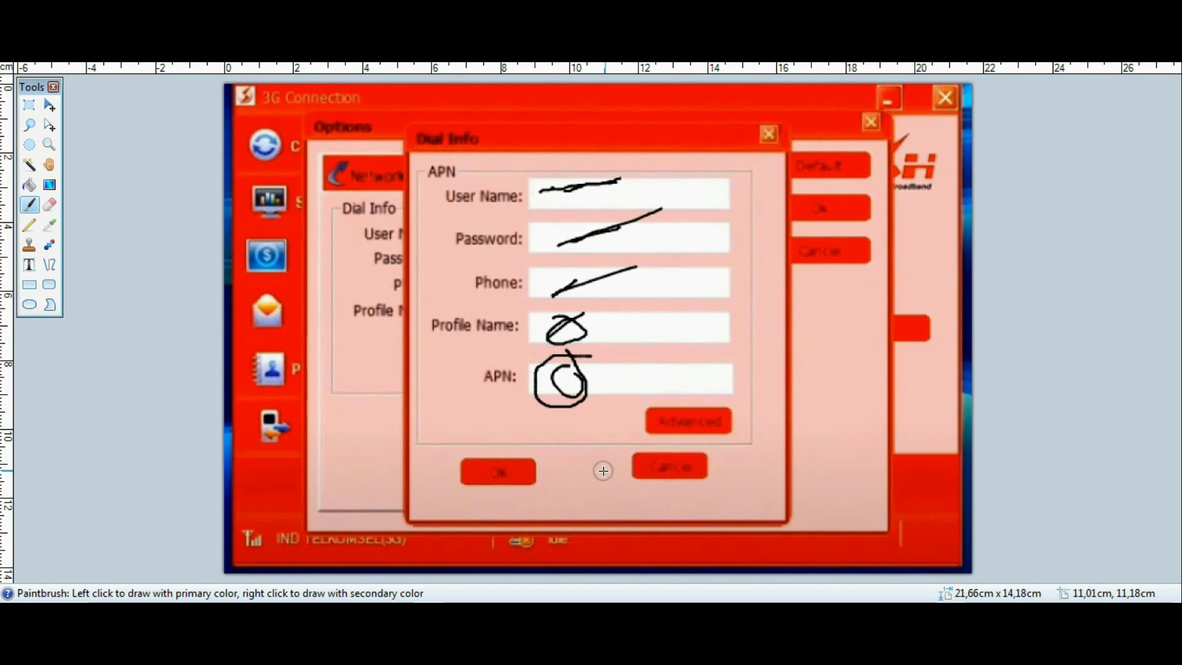
pyautogui.moveTo(514, 475); pyautogui.dragTo(471, 425)
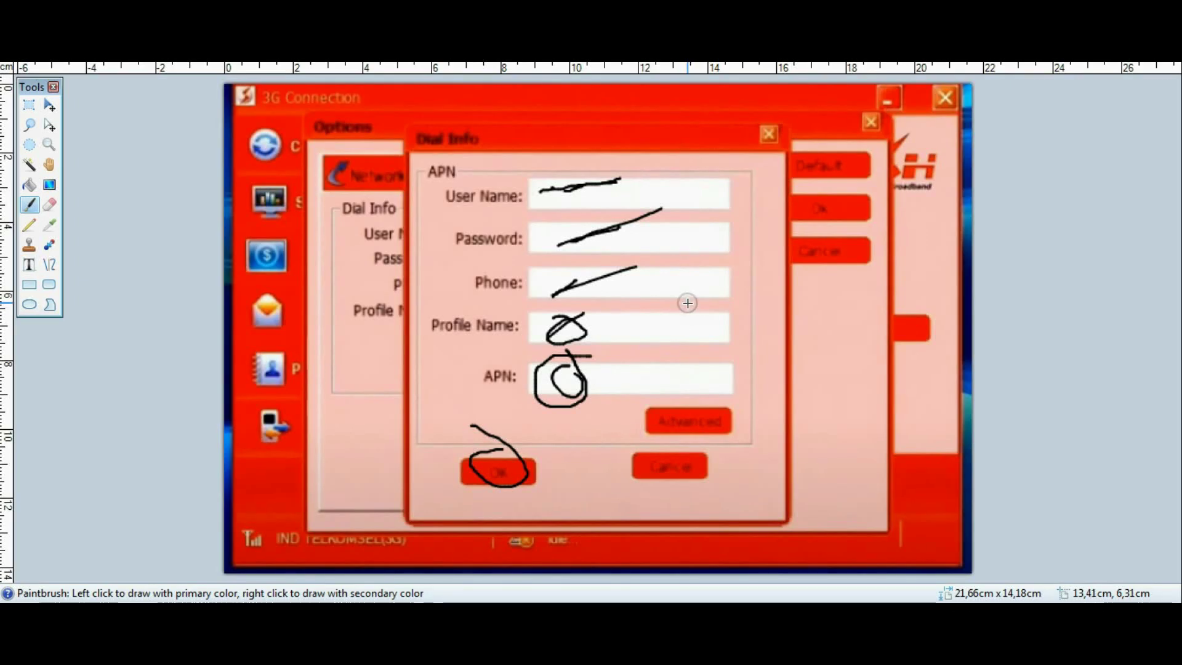
# Step: Go through the Mobile Partner images, marking the Tools menu and the profile name field with the Paintbrush
pyautogui.hotkey('ctrl', 'Tab')
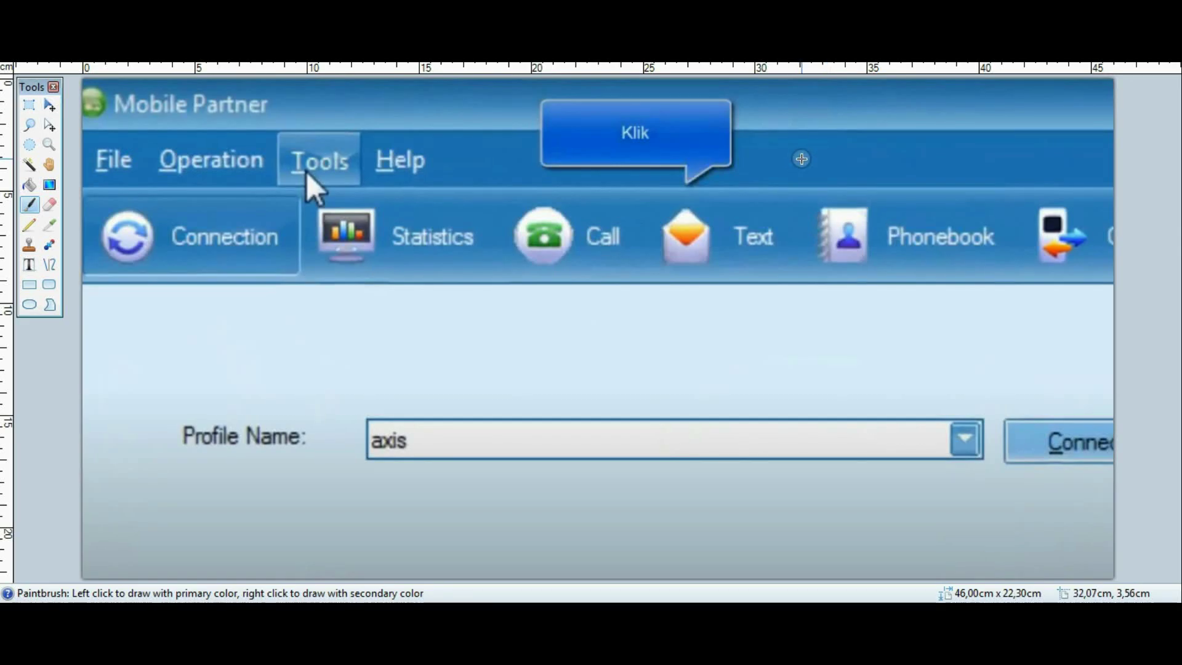
pyautogui.moveTo(326, 126)
pyautogui.mouseDown()
pyautogui.moveTo(289, 160)
pyautogui.moveTo(325, 125)
pyautogui.mouseUp()
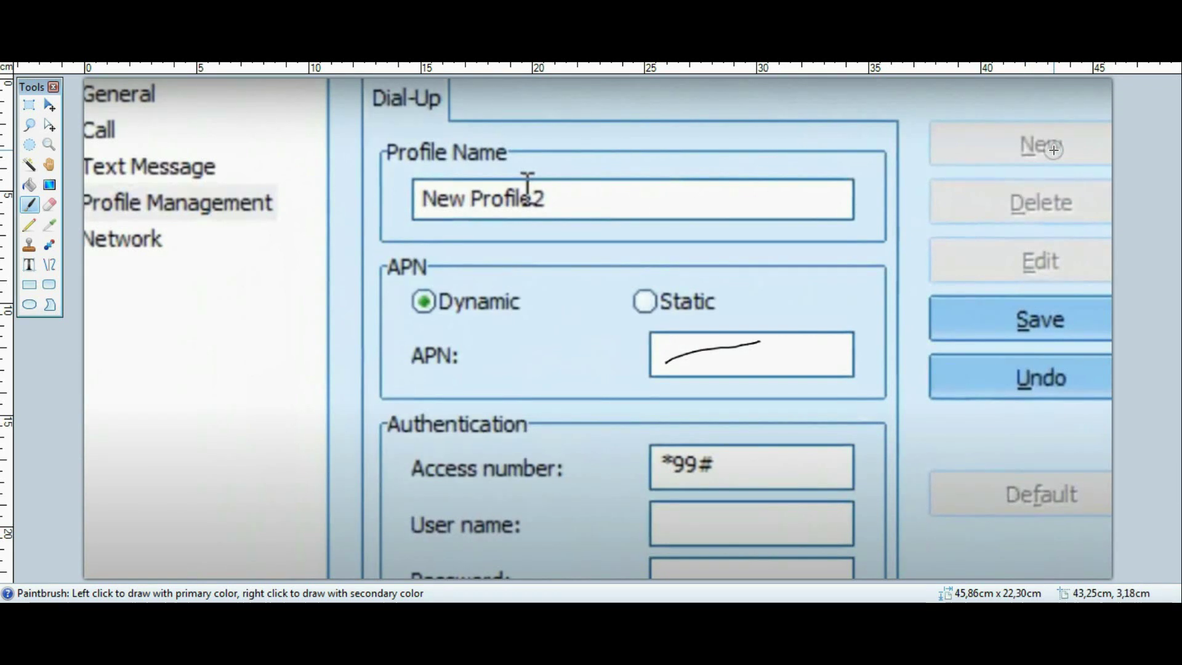
pyautogui.moveTo(568, 177)
pyautogui.mouseDown()
pyautogui.moveTo(416, 178)
pyautogui.moveTo(531, 207)
pyautogui.moveTo(529, 180)
pyautogui.mouseUp()
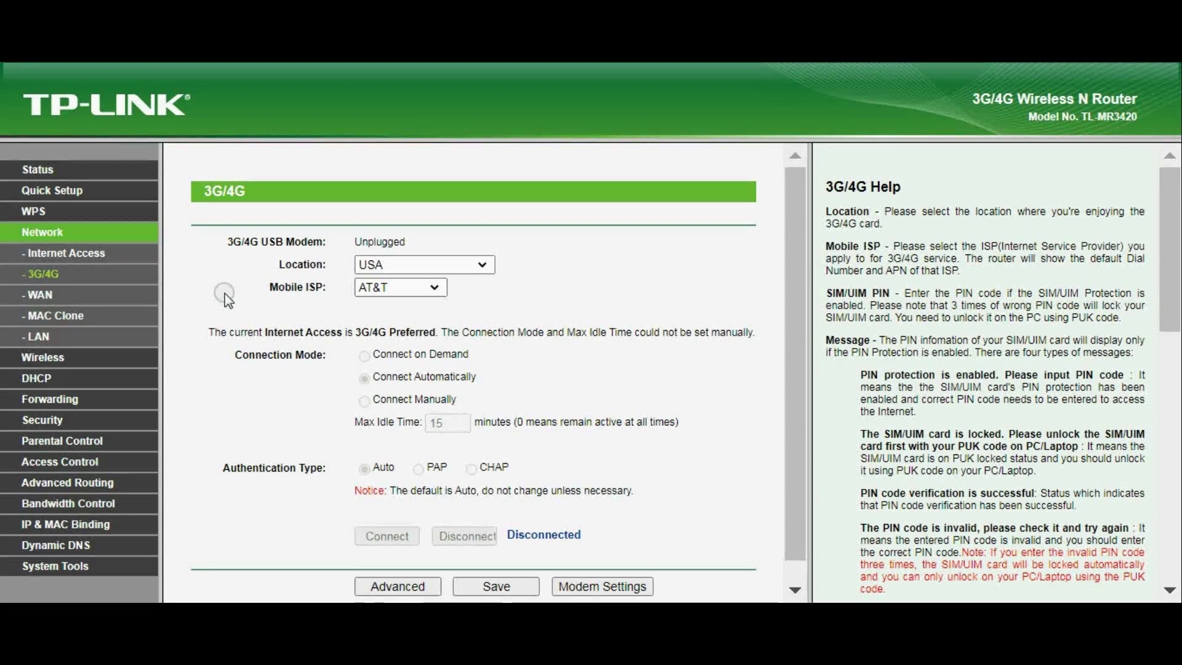
# Step: In the TL-MR3420 router's web interface, select 3G/4G Only as the Internet access mode
pyautogui.click(47, 171)
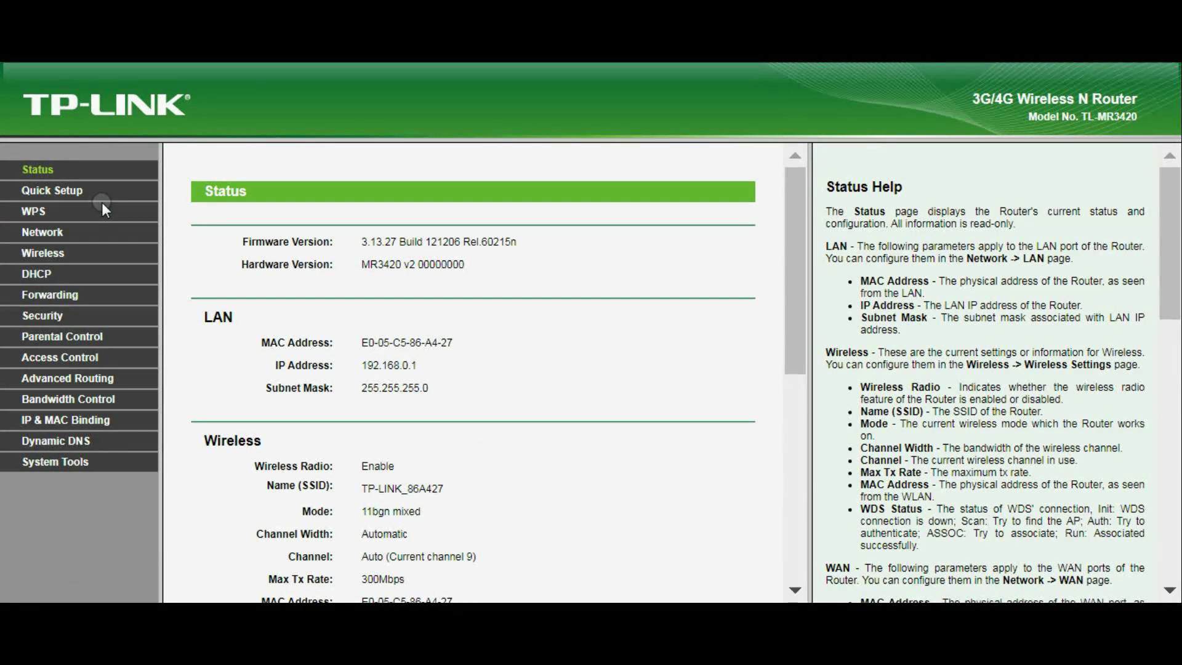
pyautogui.click(60, 231)
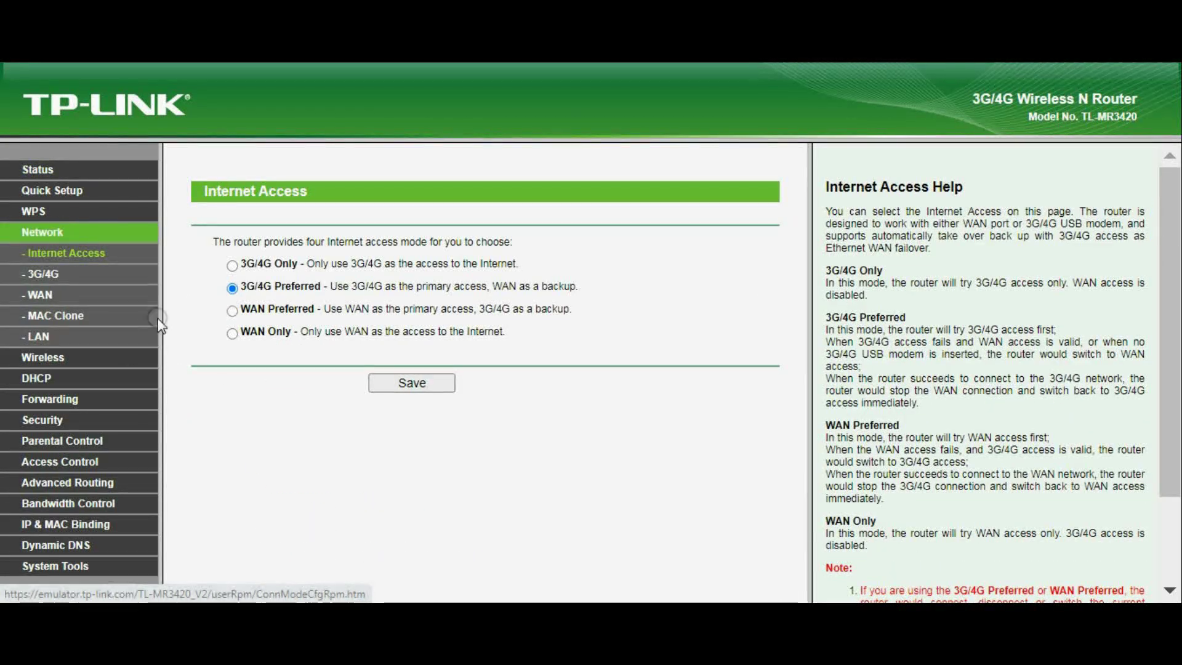
pyautogui.click(47, 273)
pyautogui.click(64, 255)
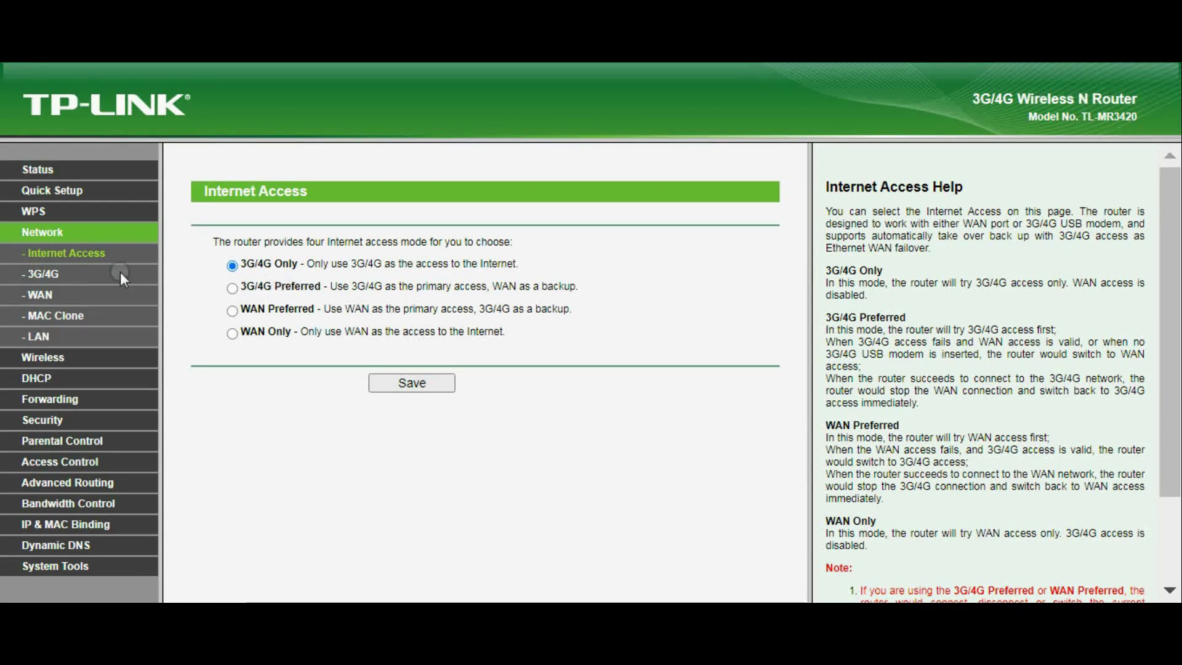
# Step: Open the advanced settings of the router's 3G/4G connection
pyautogui.click(69, 277)
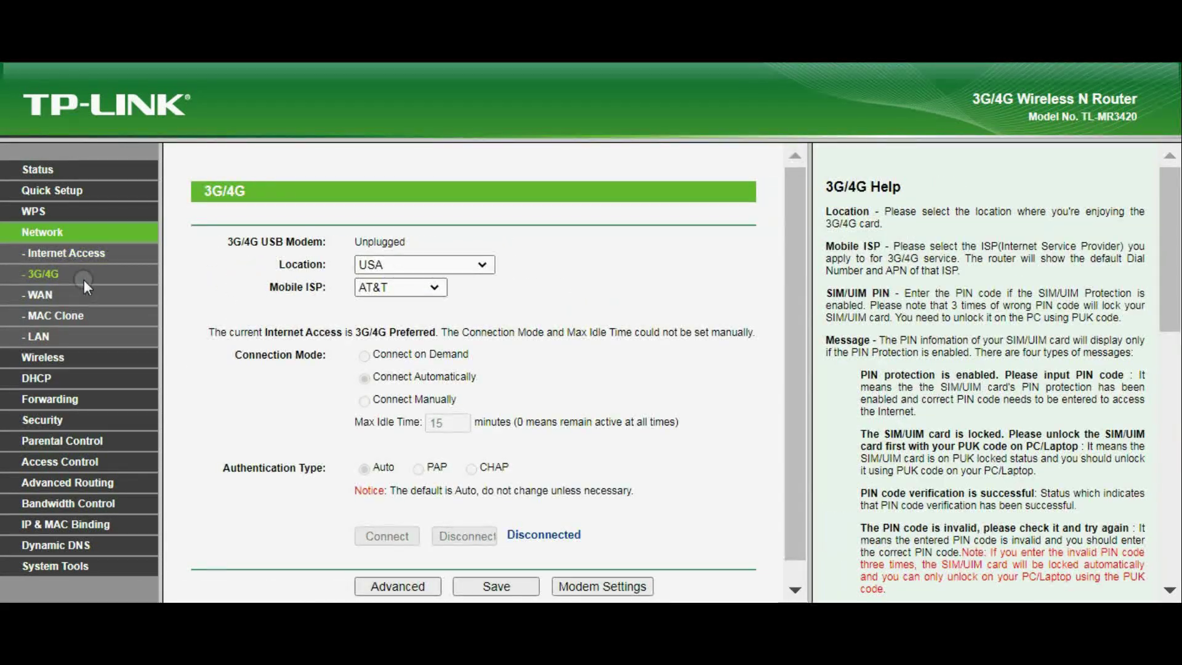
pyautogui.scroll(-1, 336, 302)
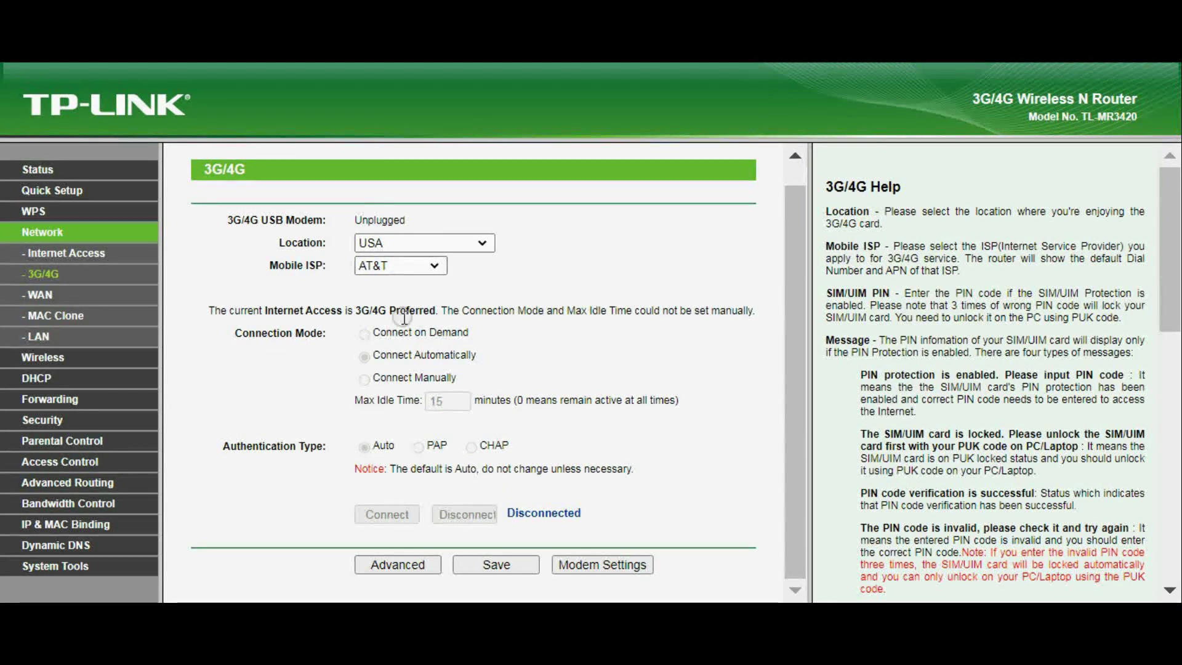
pyautogui.click(383, 269)
pyautogui.click(358, 261)
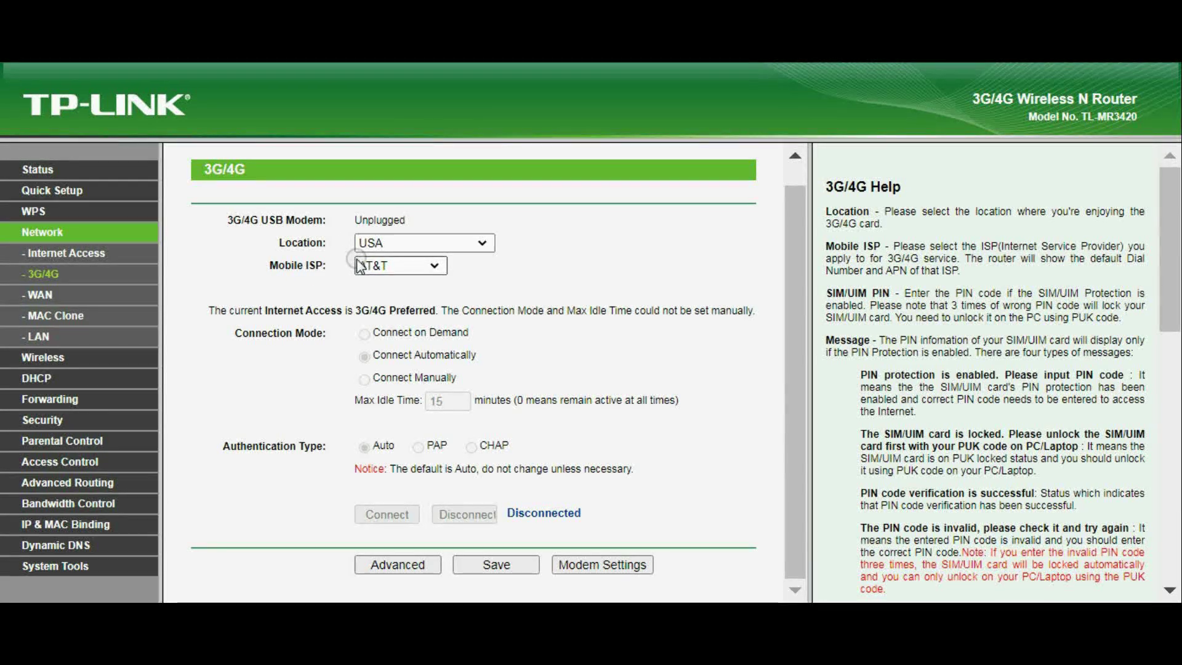
pyautogui.click(388, 546)
pyautogui.click(396, 565)
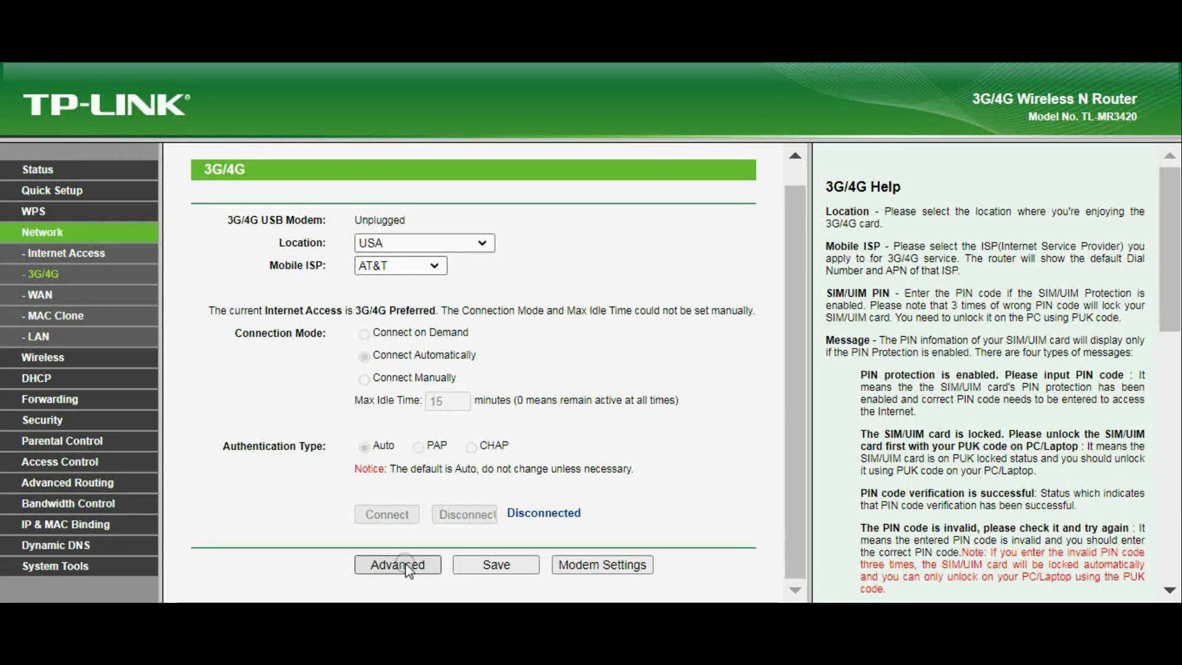
# Step: Enable manual setting of the dial number, APN, username and password
pyautogui.click(502, 357)
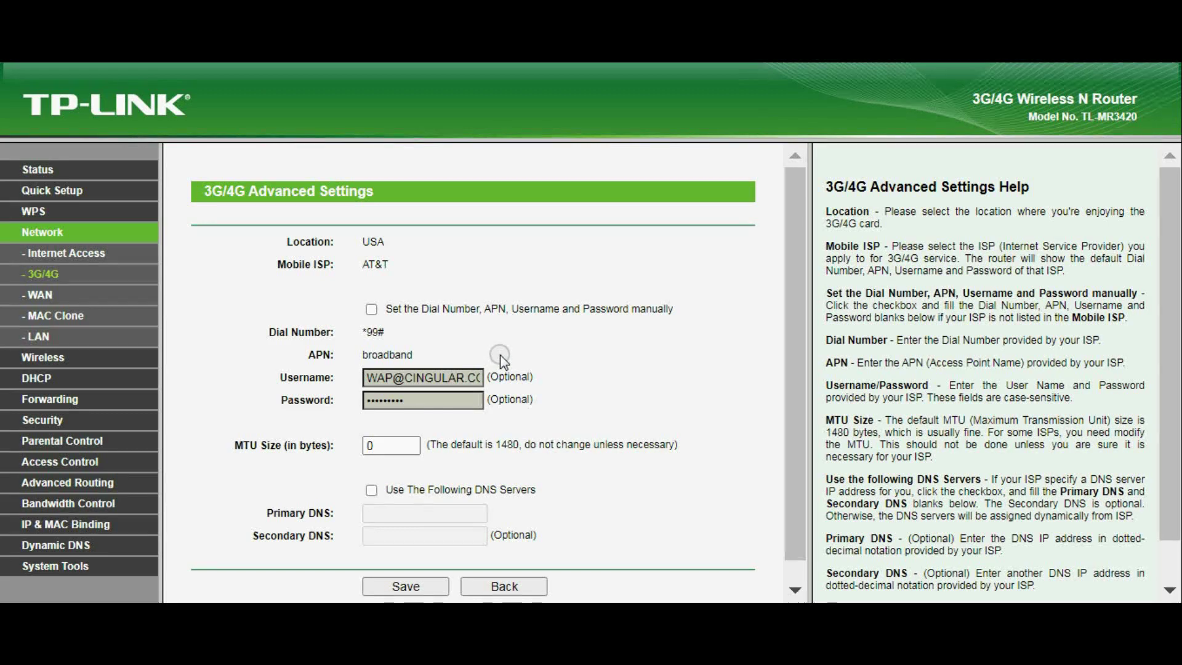
pyautogui.click(493, 411)
pyautogui.click(396, 325)
pyautogui.click(432, 318)
pyautogui.click(371, 309)
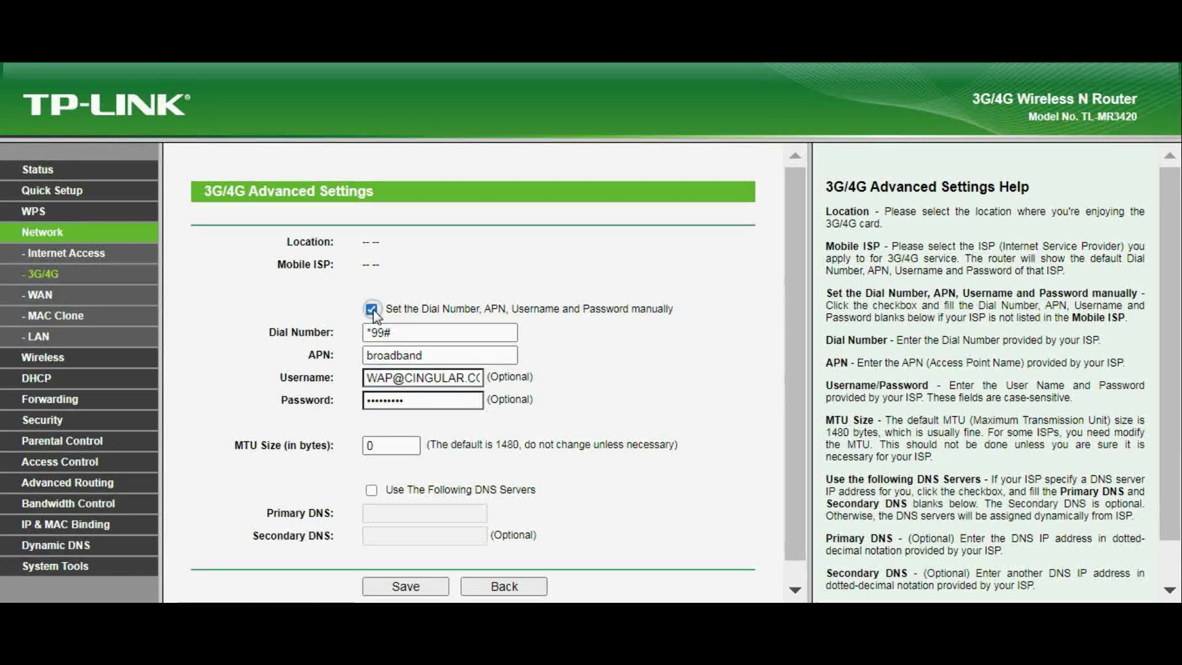
# Step: Highlight the dial number, APN and username entries of the manual dial settings in turn
pyautogui.moveTo(423, 333); pyautogui.dragTo(329, 334)
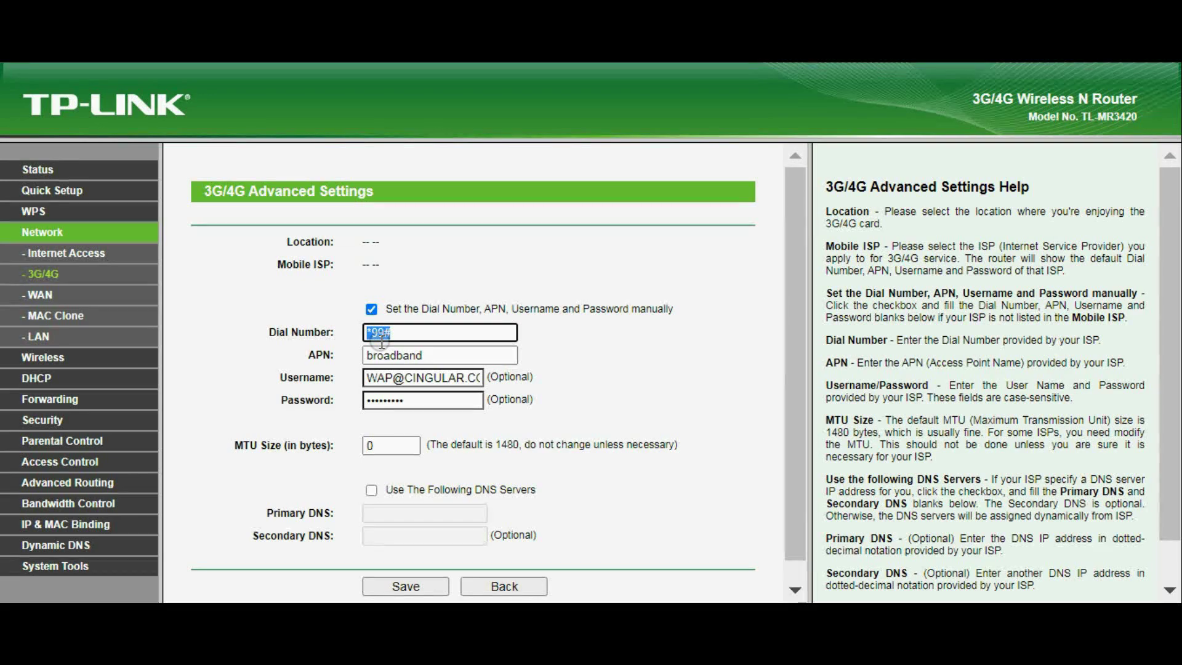
pyautogui.click(431, 356)
pyautogui.moveTo(406, 356); pyautogui.dragTo(297, 371)
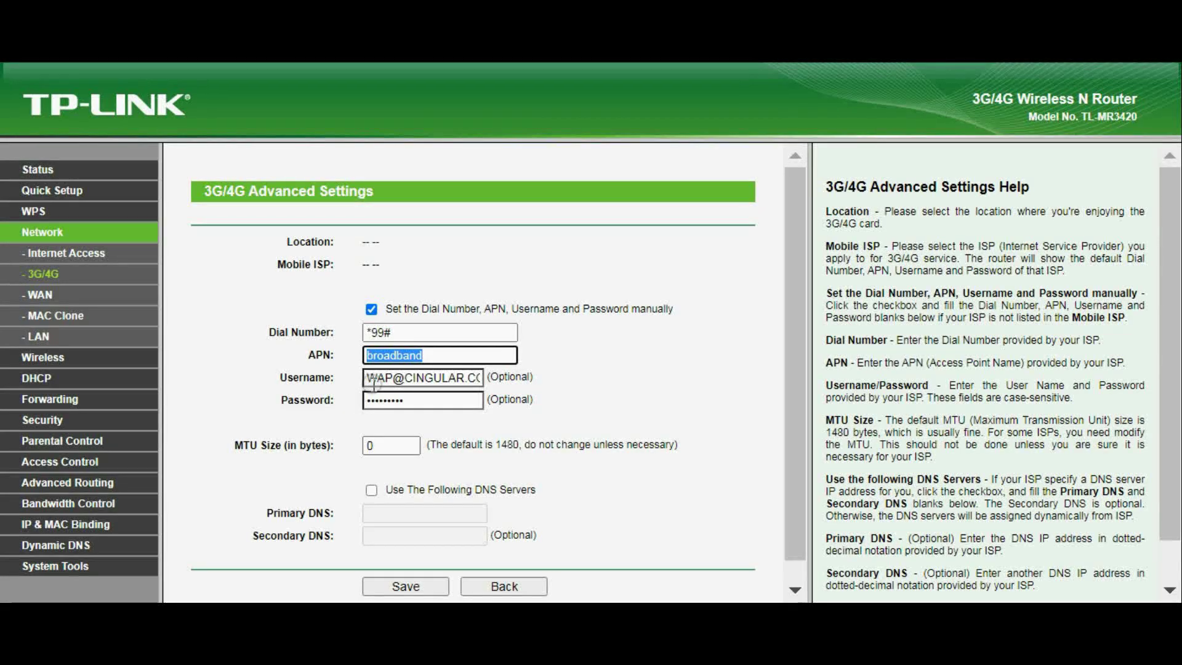
pyautogui.moveTo(375, 378); pyautogui.dragTo(422, 419)
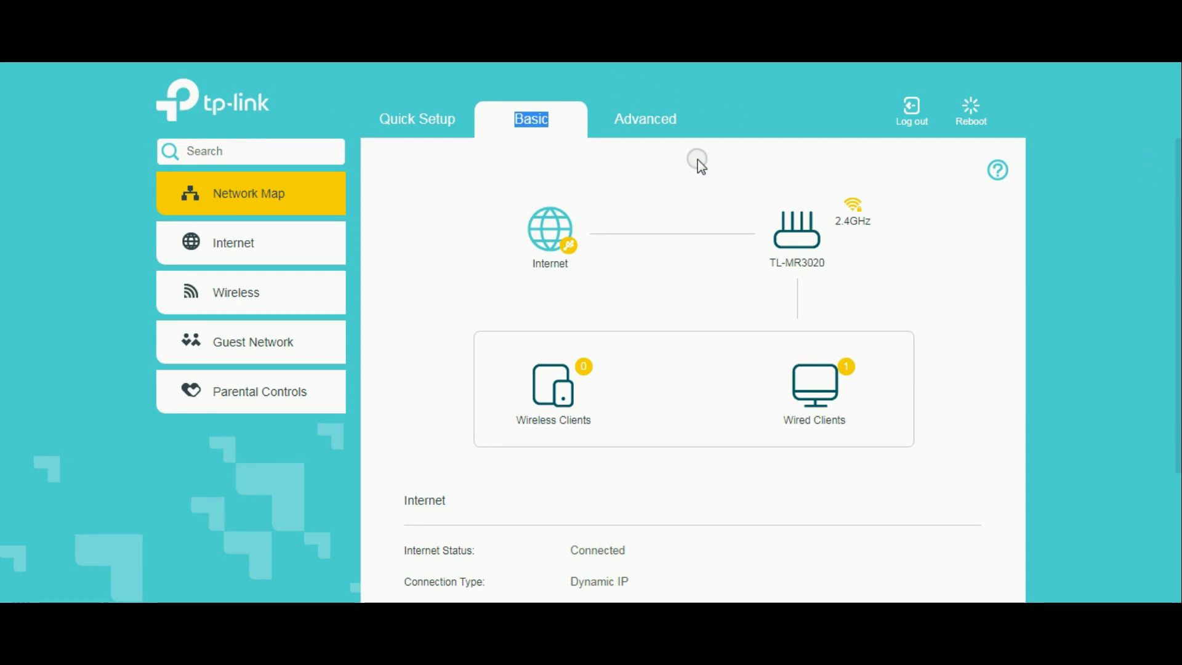
# Step: In the TL-MR3020 router's web interface, open the advanced settings and display the operation mode options
pyautogui.click(652, 121)
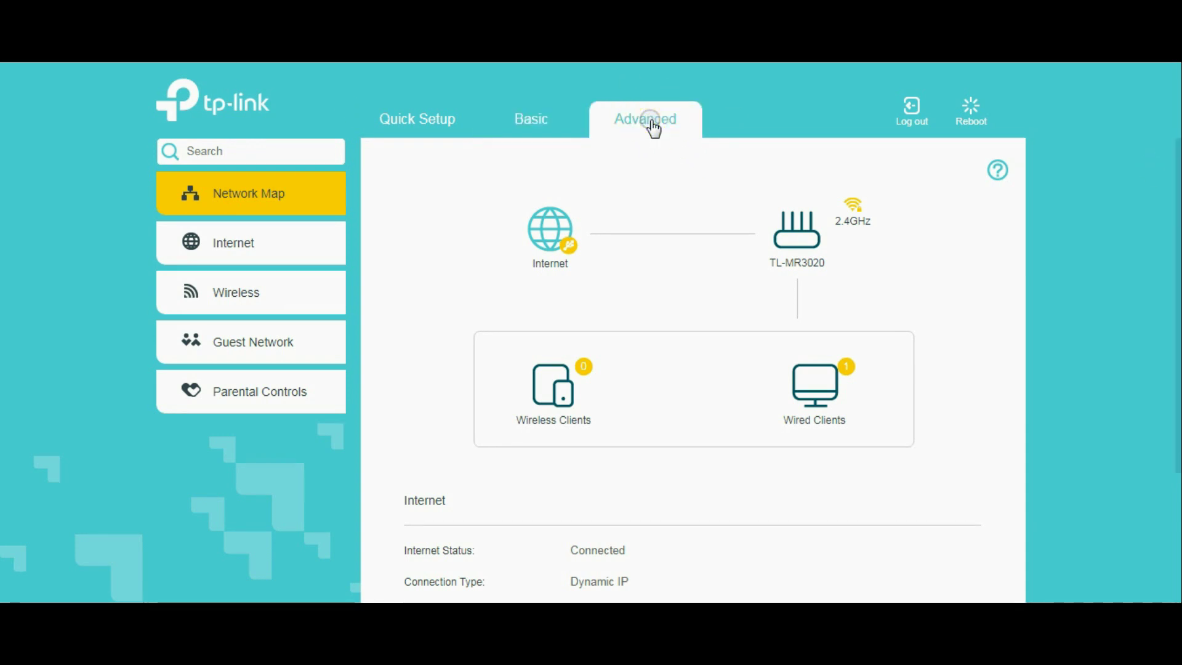
pyautogui.click(678, 121)
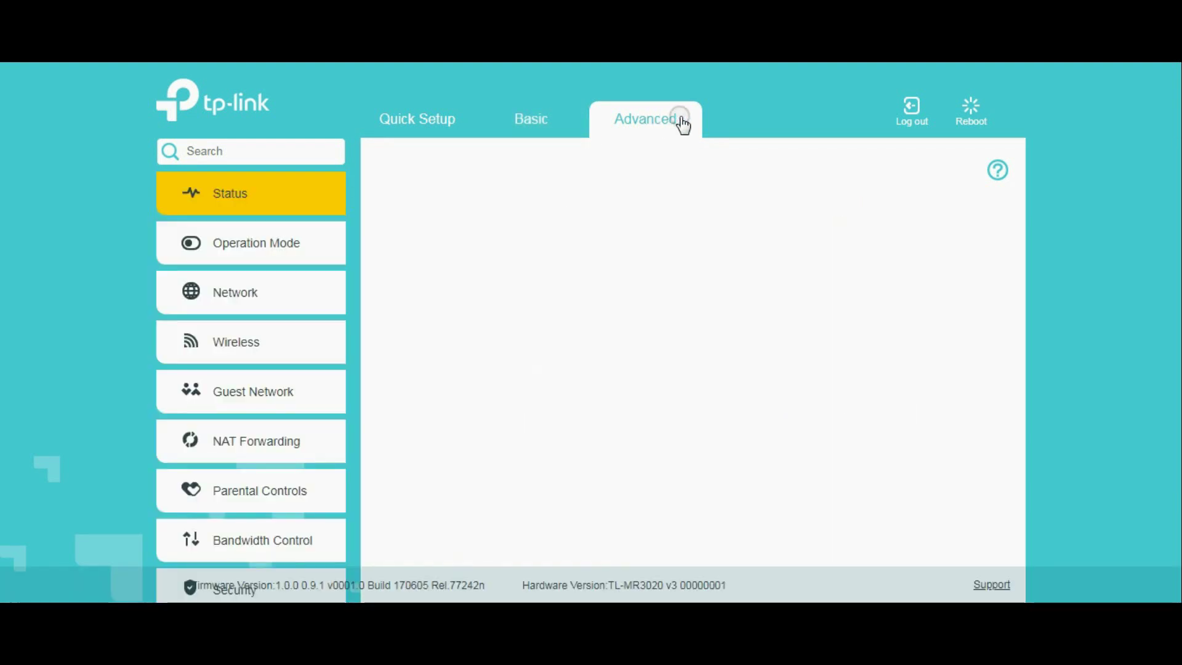
pyautogui.click(517, 176)
pyautogui.click(252, 297)
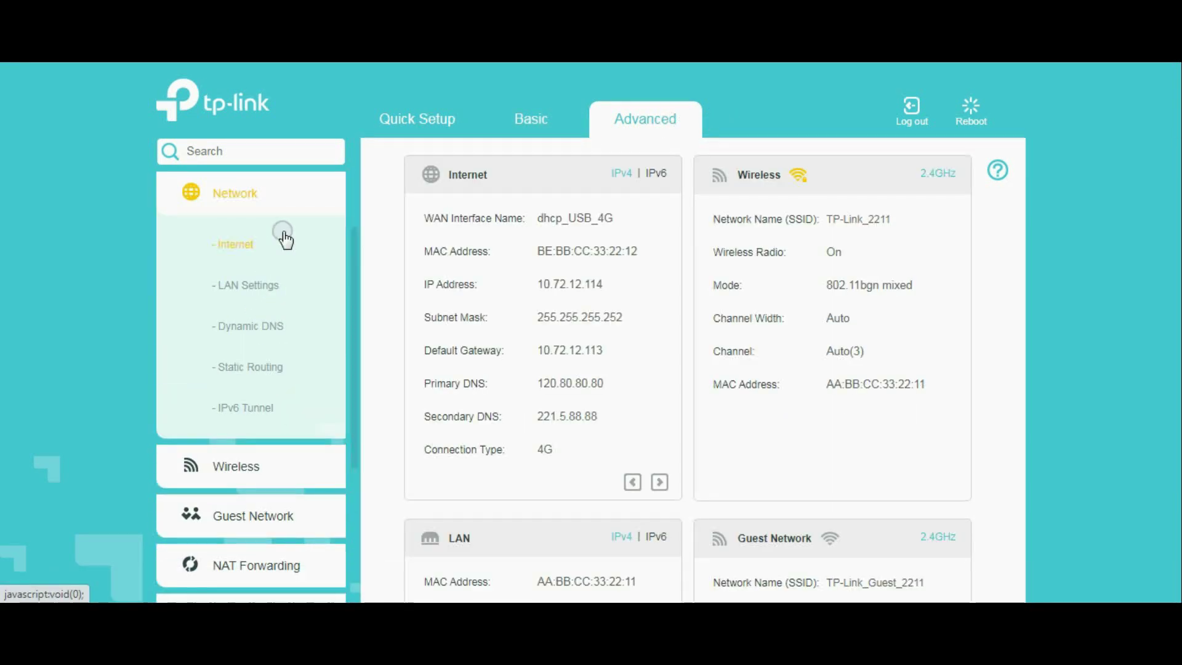
pyautogui.scroll(2, 283, 237)
pyautogui.click(283, 241)
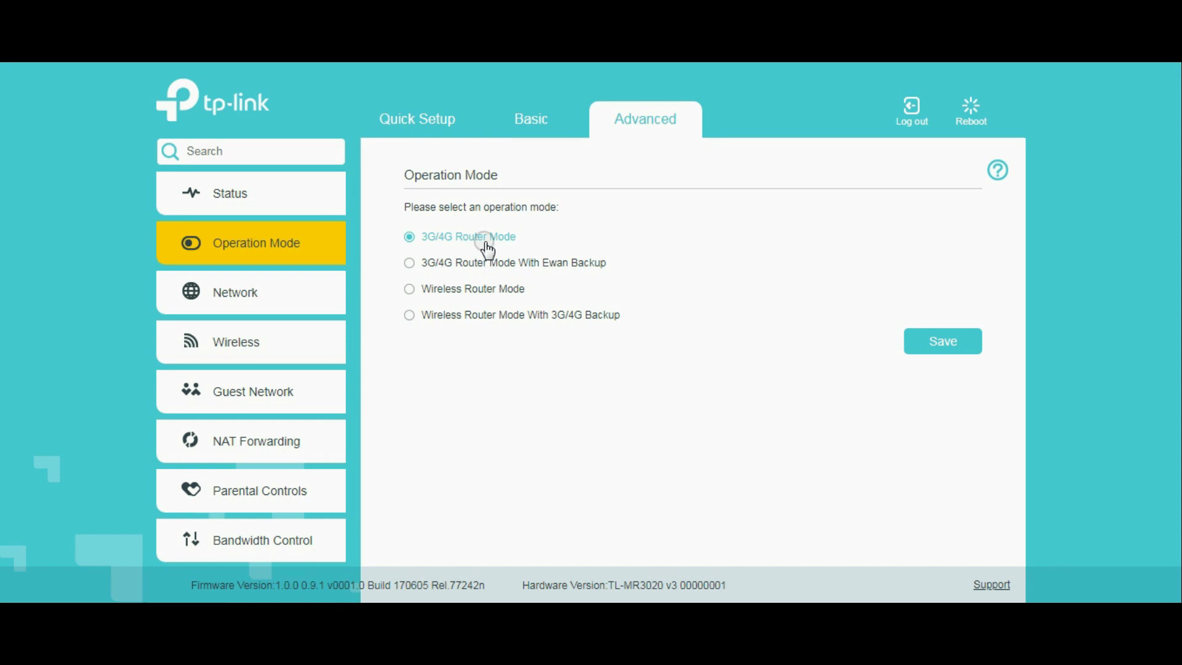
# Step: Open the network's Internet settings and enable manual setting of the dial number, APN, username and password
pyautogui.click(257, 289)
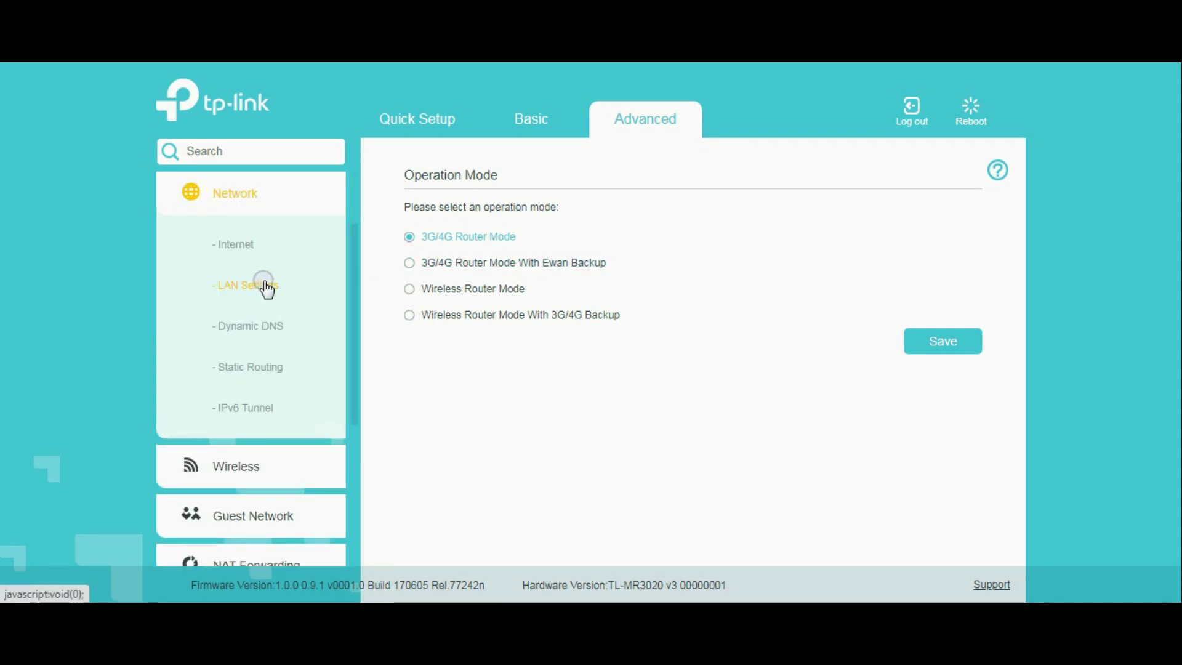
pyautogui.click(248, 249)
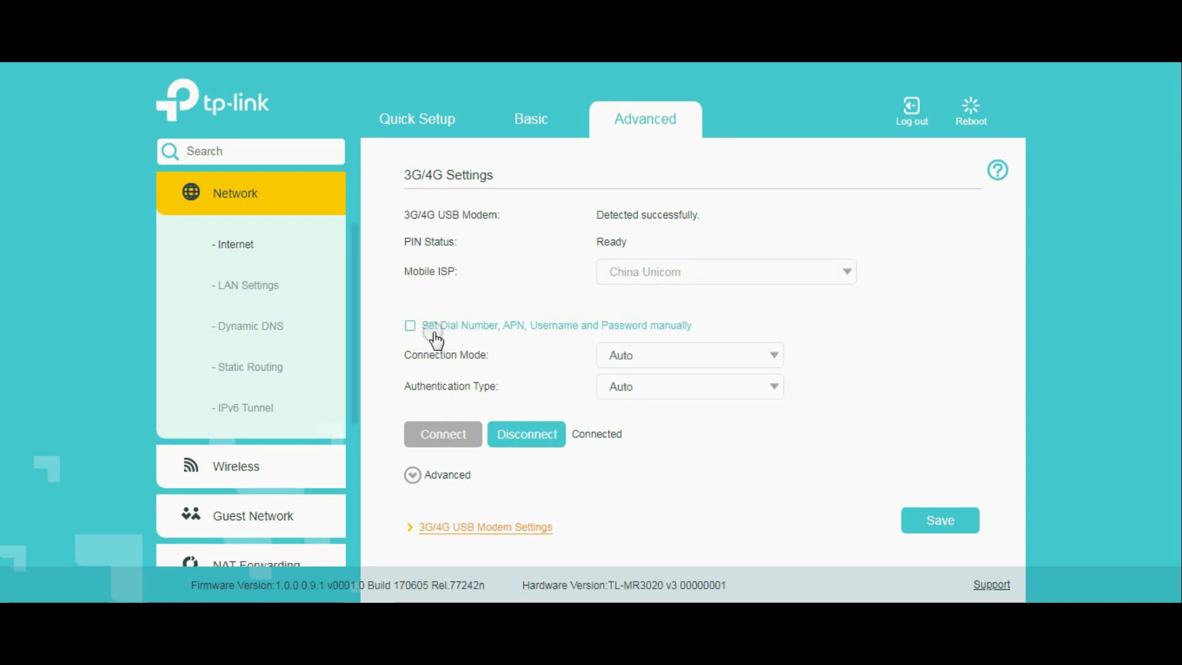
pyautogui.click(410, 326)
pyautogui.scroll(-1, 652, 354)
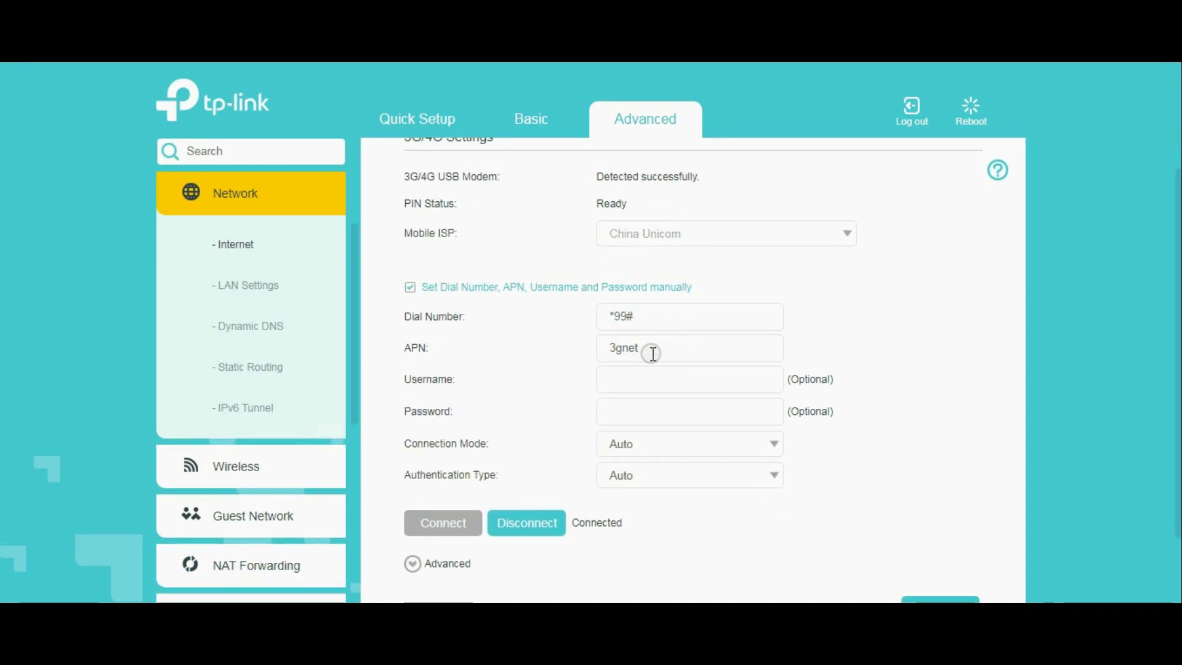
# Step: Review the manual APN and password fields and the rest of the 3G/4G settings down to the save option
pyautogui.moveTo(654, 351); pyautogui.dragTo(549, 348)
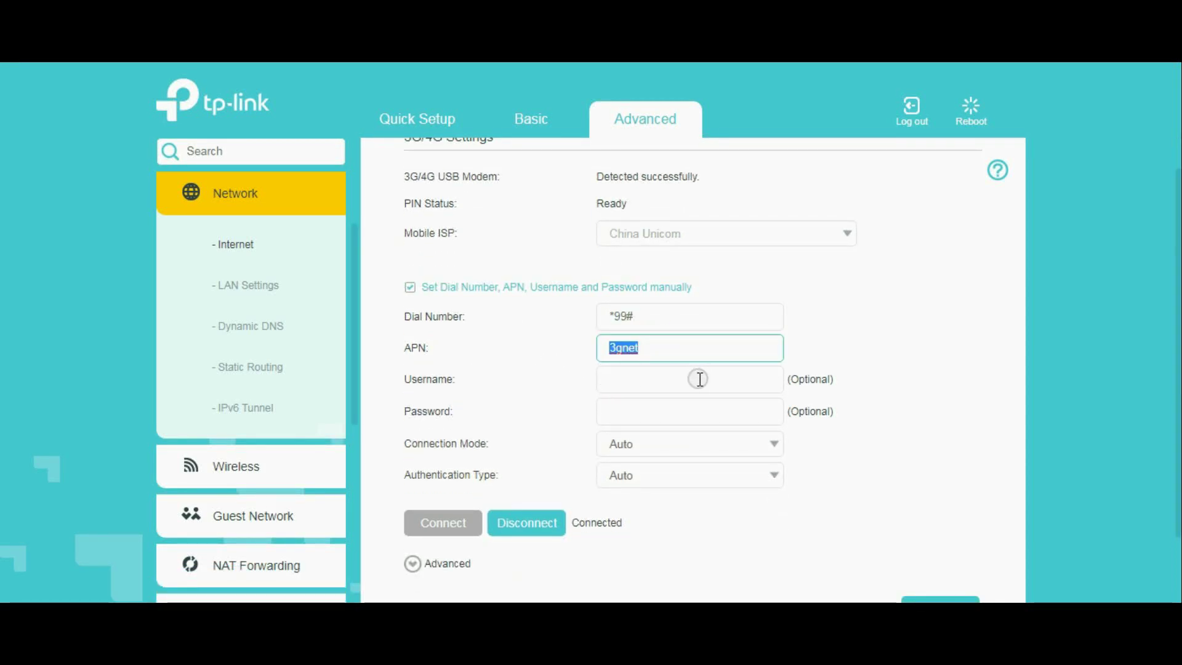
pyautogui.click(638, 409)
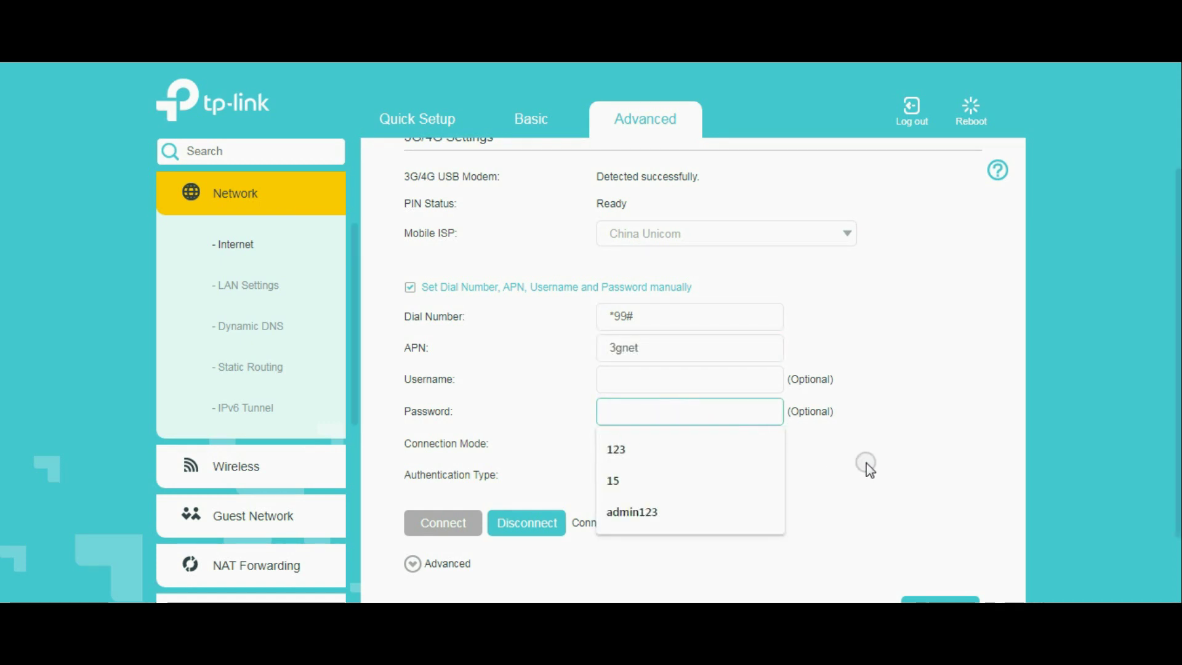
pyautogui.click(868, 468)
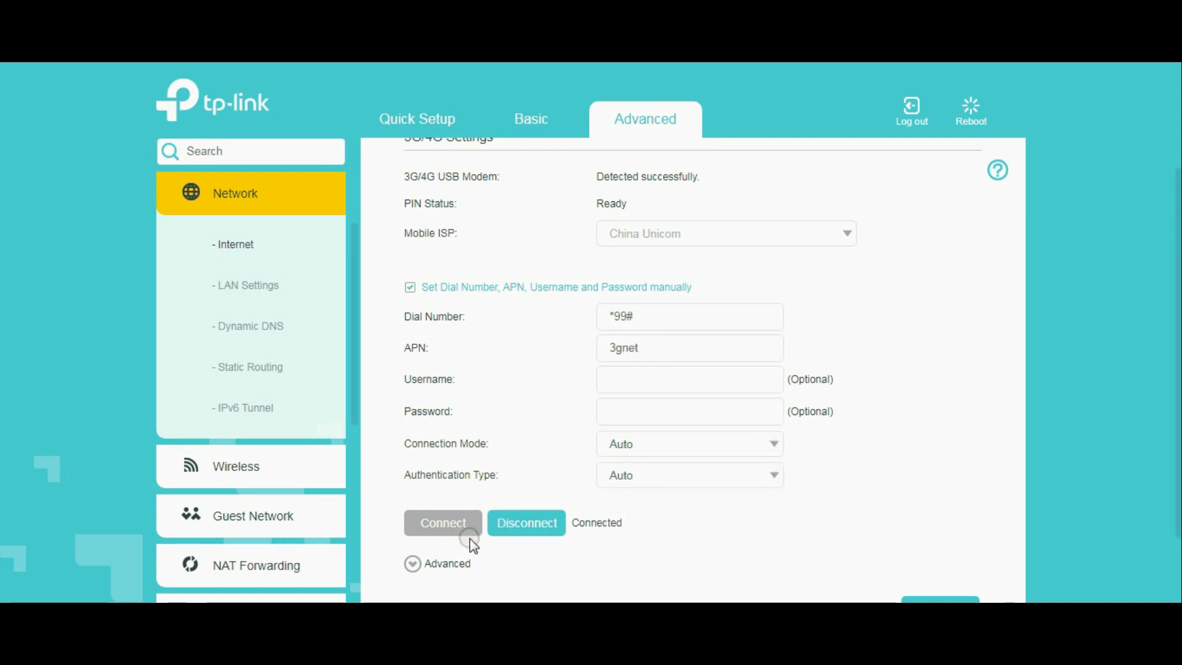
pyautogui.scroll(-2, 678, 533)
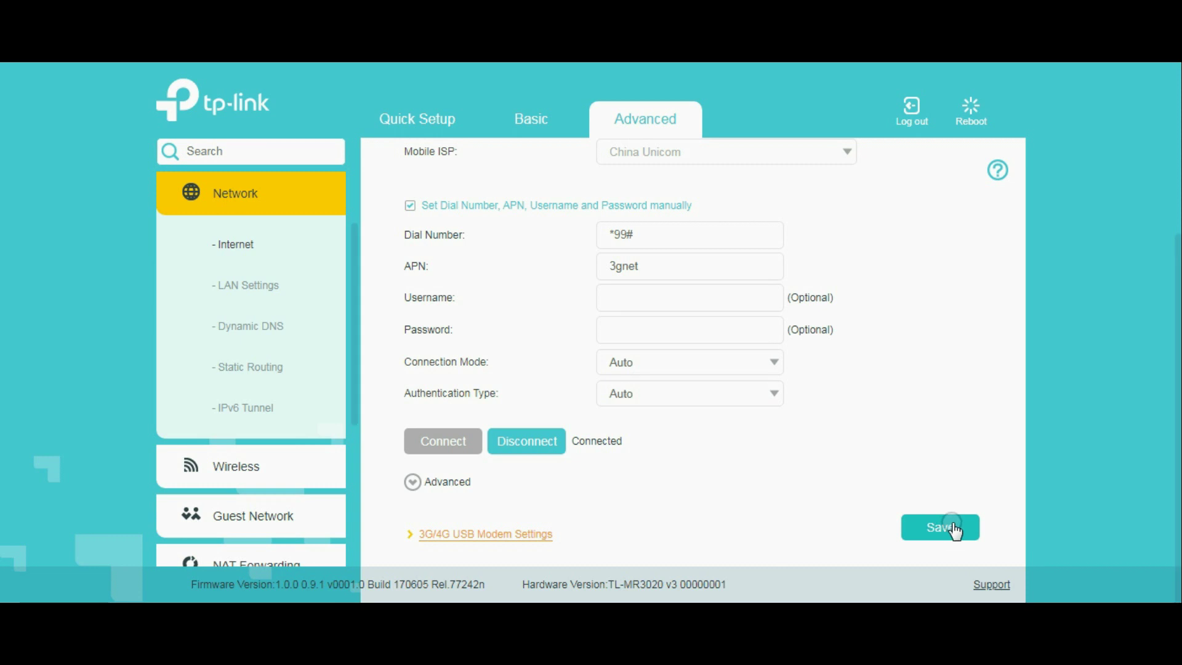